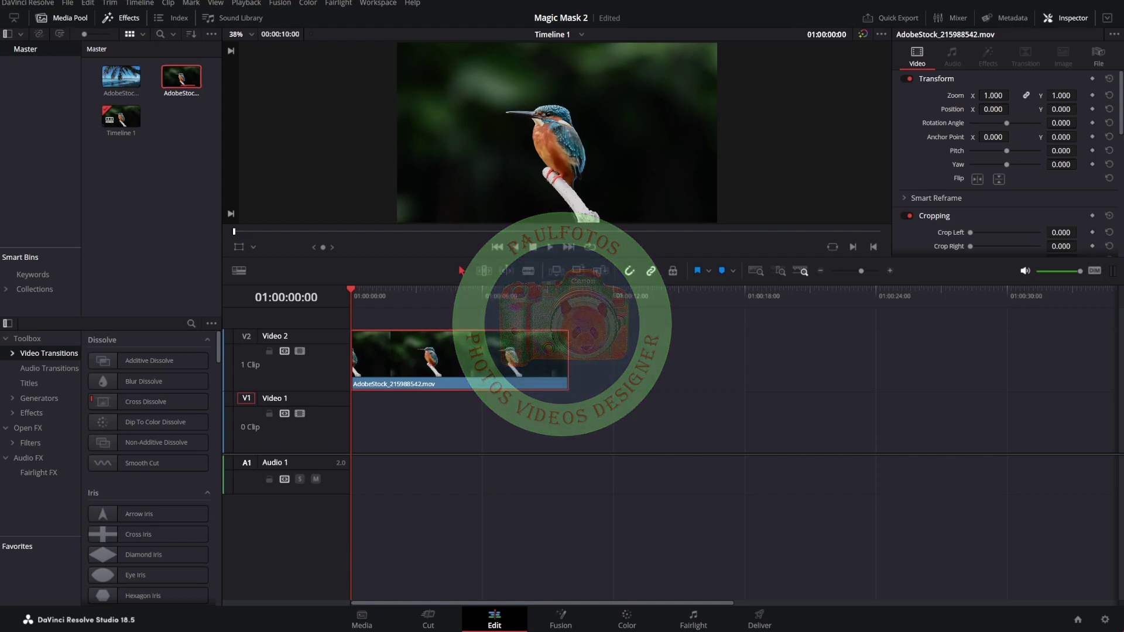
Draw an object Magic Mask stroke over the kingfisher and its branch at the clip's first frame, using Better quality
key("space")
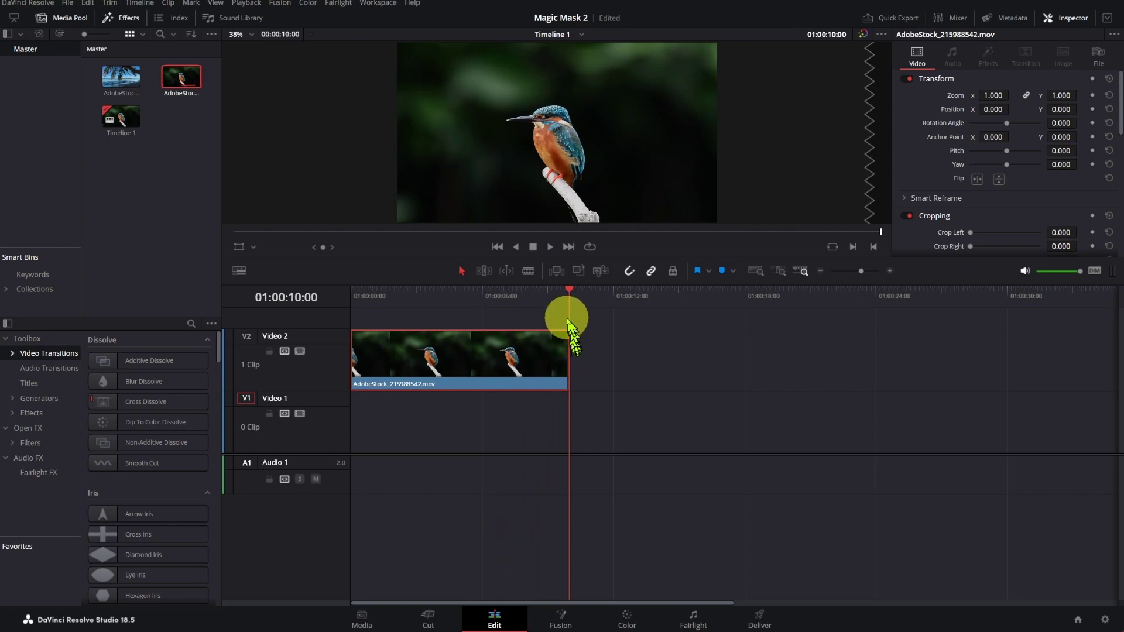
left_click_drag(570, 291, 350, 291)
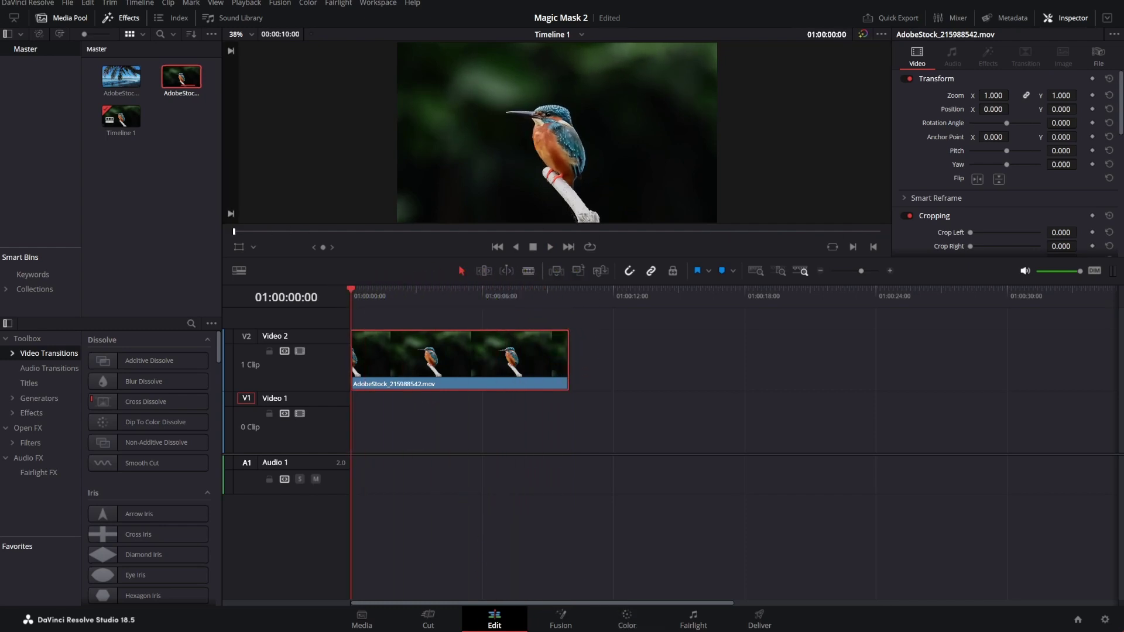
left_click(625, 625)
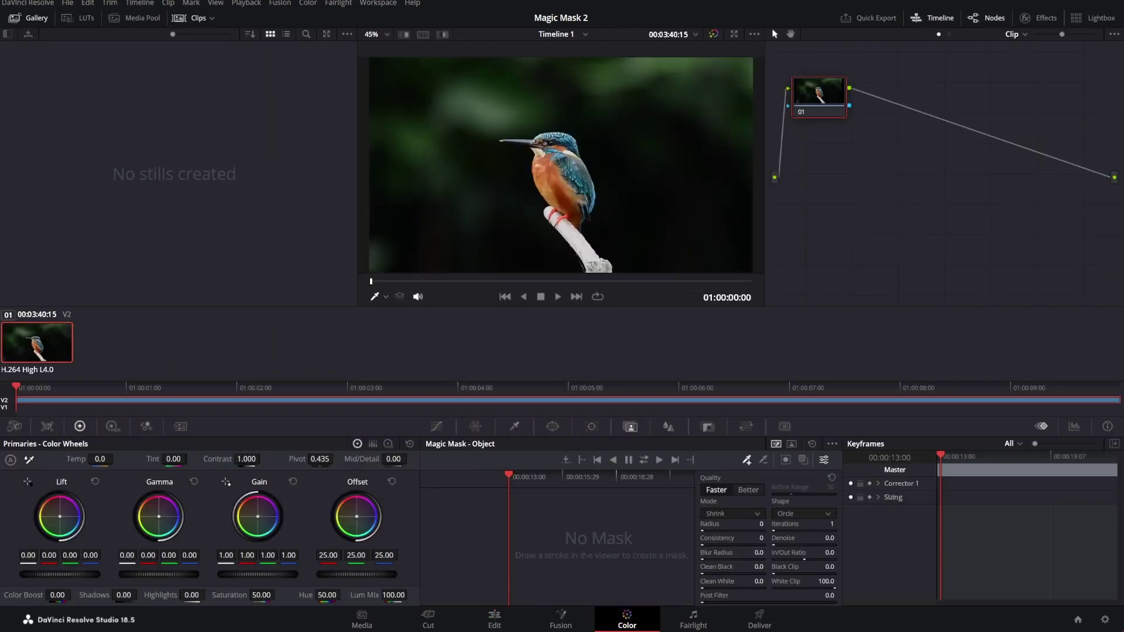
left_click(630, 428)
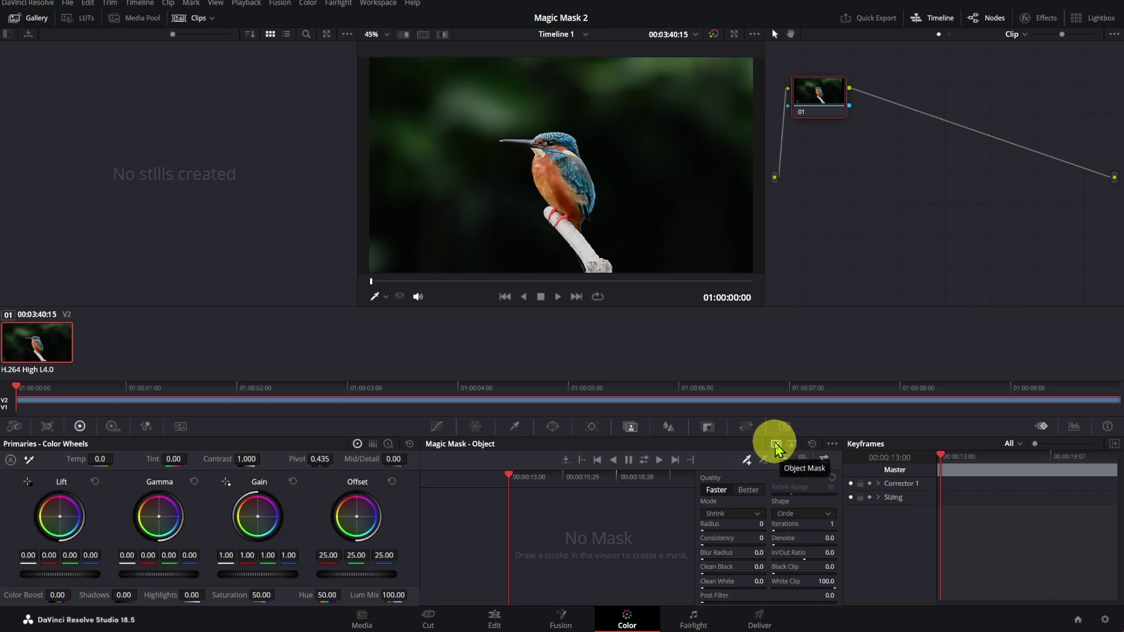
left_click(748, 492)
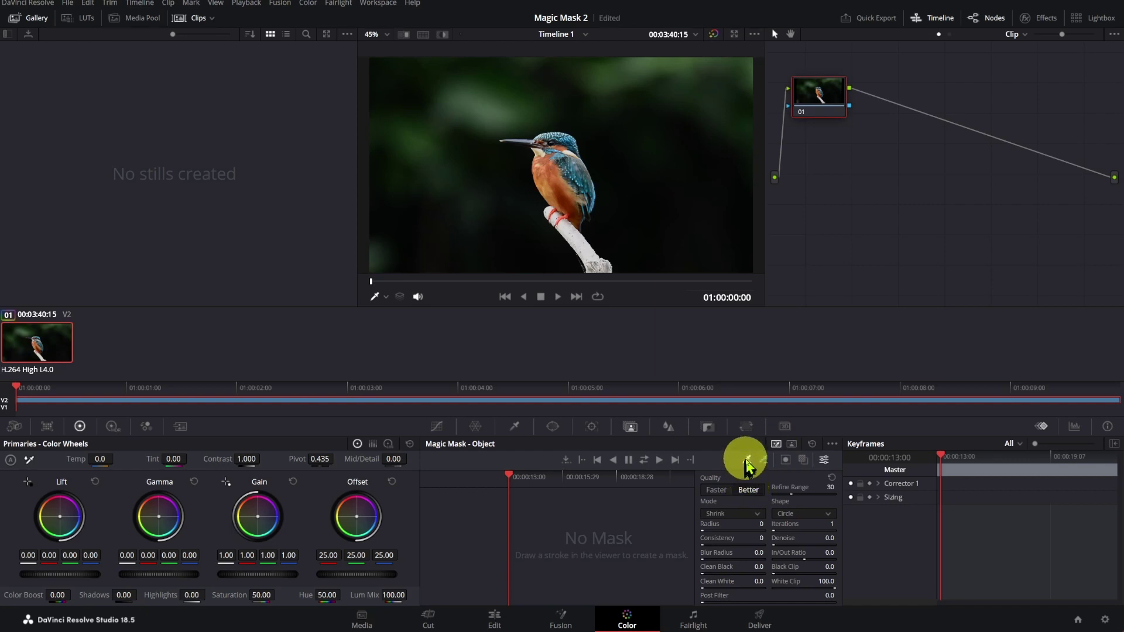
left_click(747, 461)
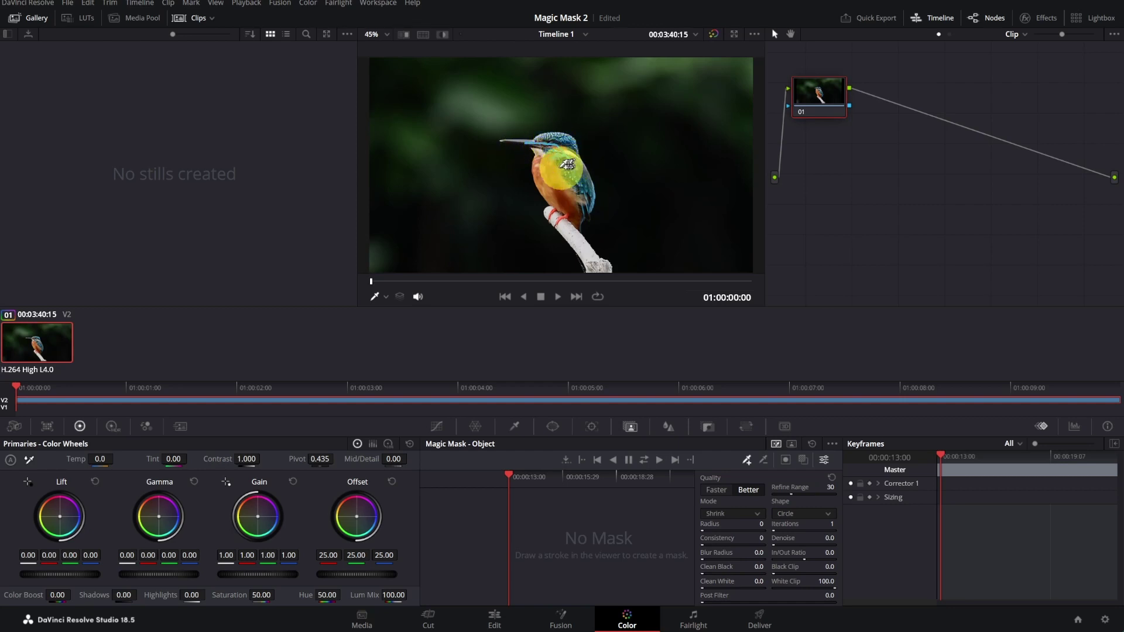
mouse_move(543, 171)
left_mouse_down()
mouse_move(551, 184)
mouse_move(582, 186)
mouse_move(565, 208)
mouse_move(604, 272)
left_mouse_up()
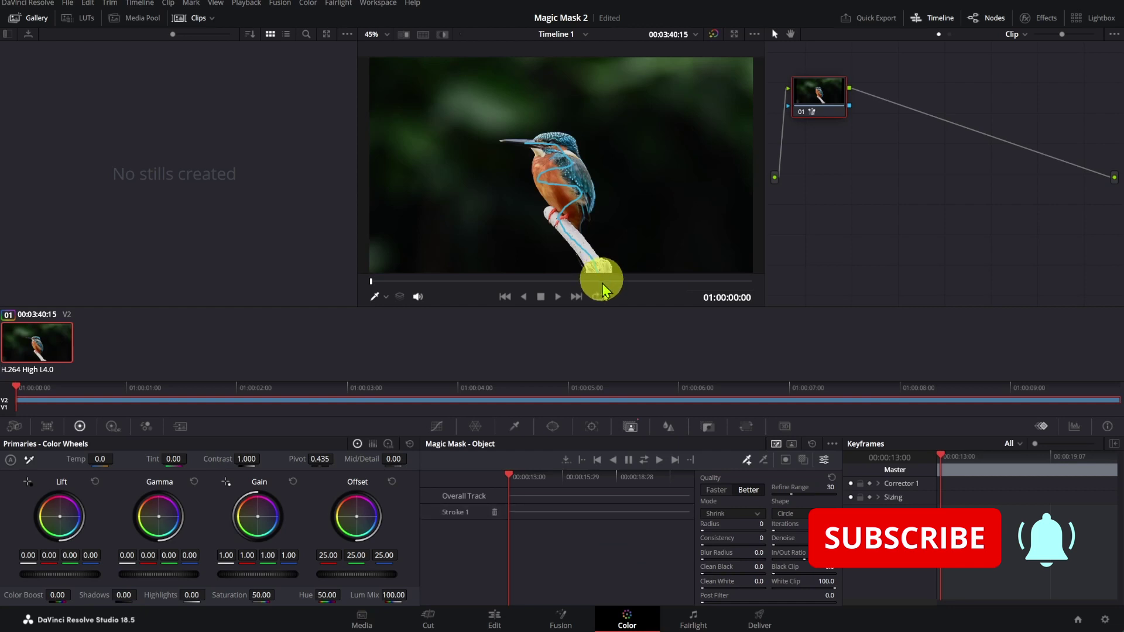
Track the kingfisher mask forward through the whole clip with the mask overlay shown, and hide the overlay when tracking ends
left_click(802, 463)
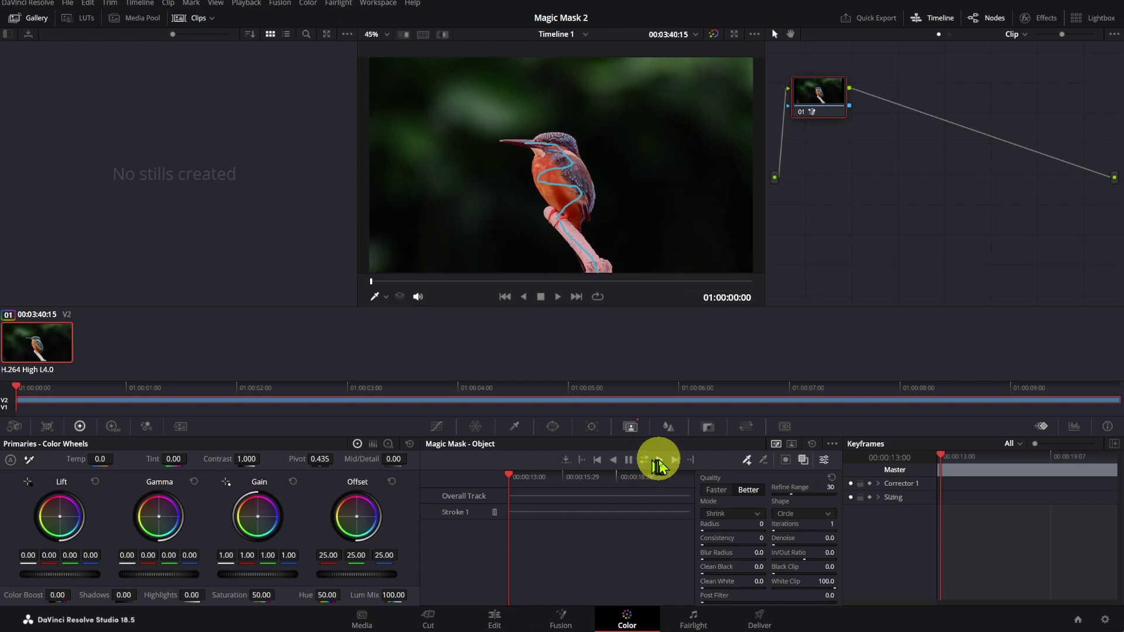
left_click(658, 460)
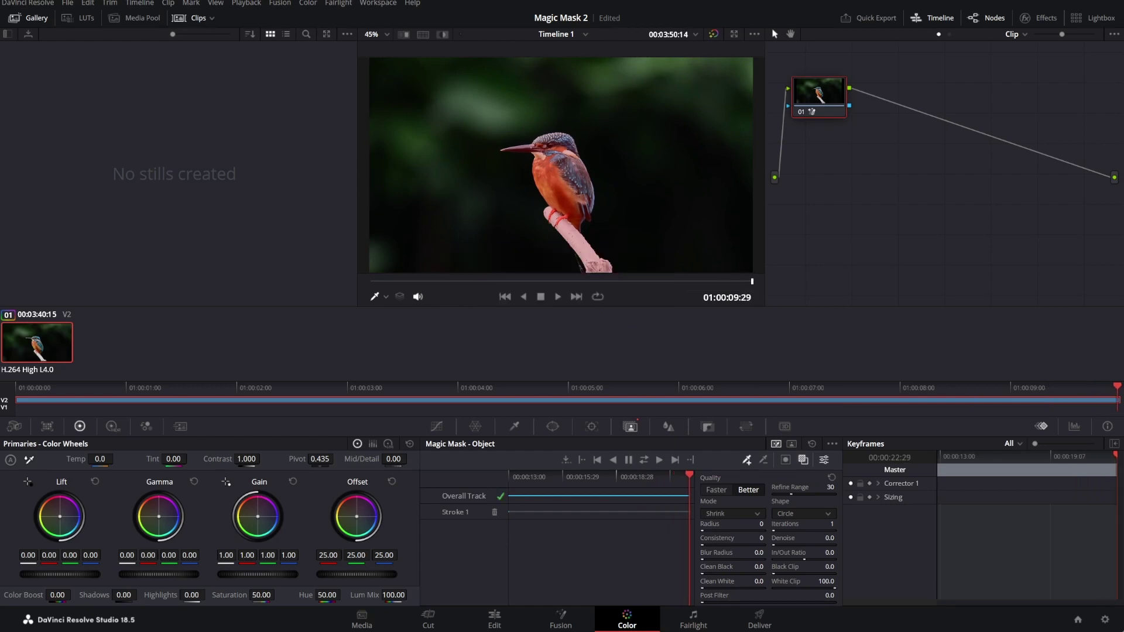
left_click(802, 461)
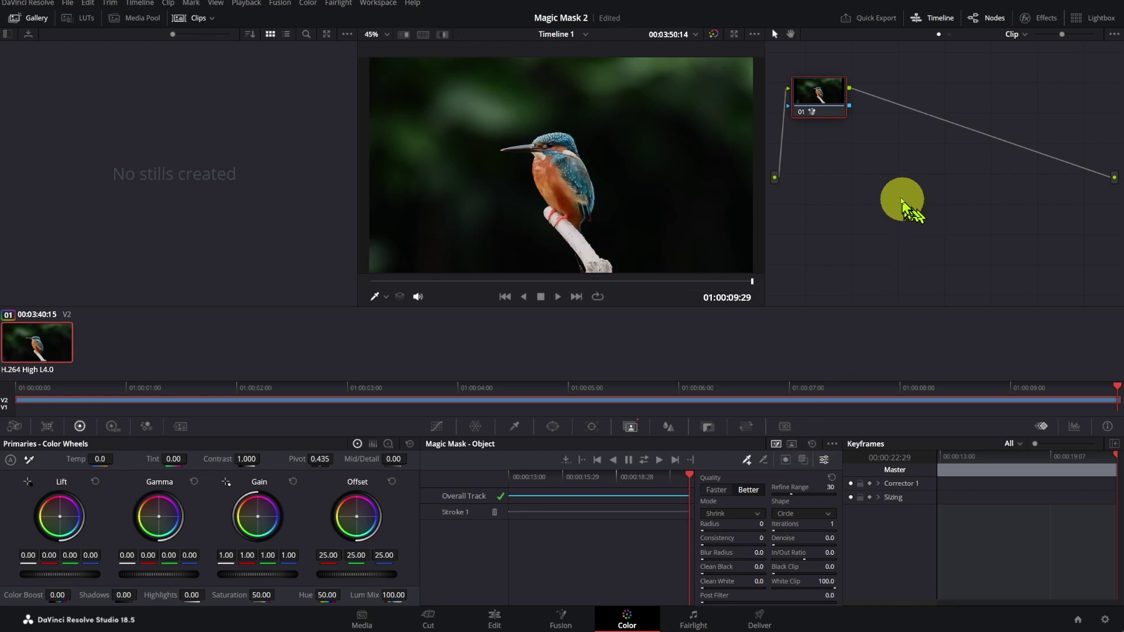
Add an alpha output to the kingfisher node graph, connect node 01's alpha to it, and play back the cutout
right_click(879, 193)
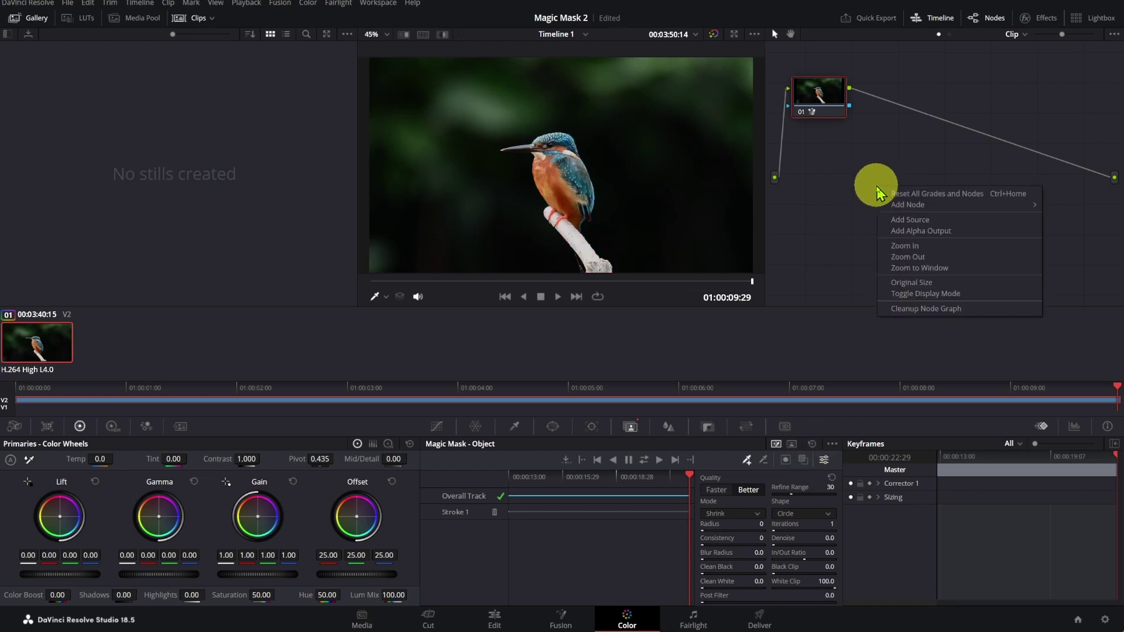
left_click(934, 233)
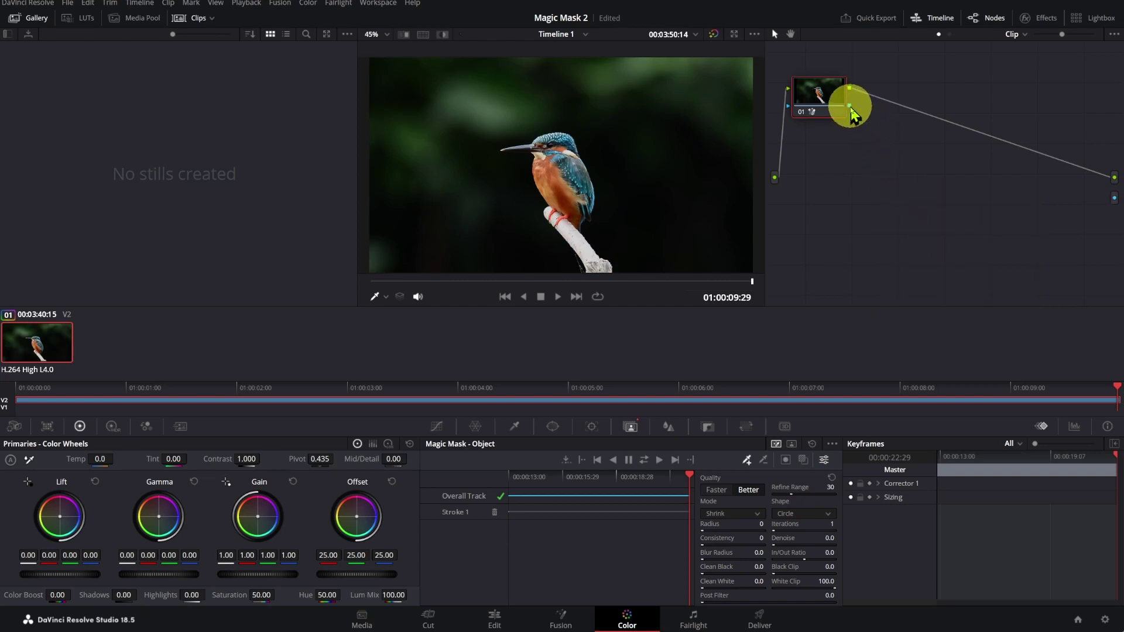
left_click_drag(850, 106, 1112, 199)
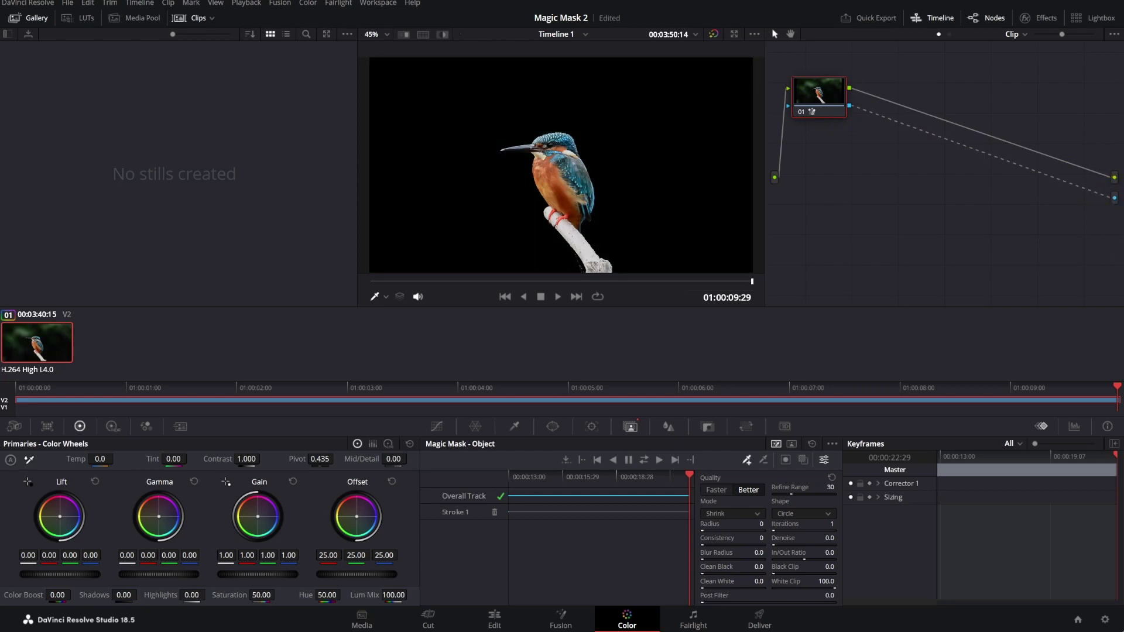
left_click(557, 297)
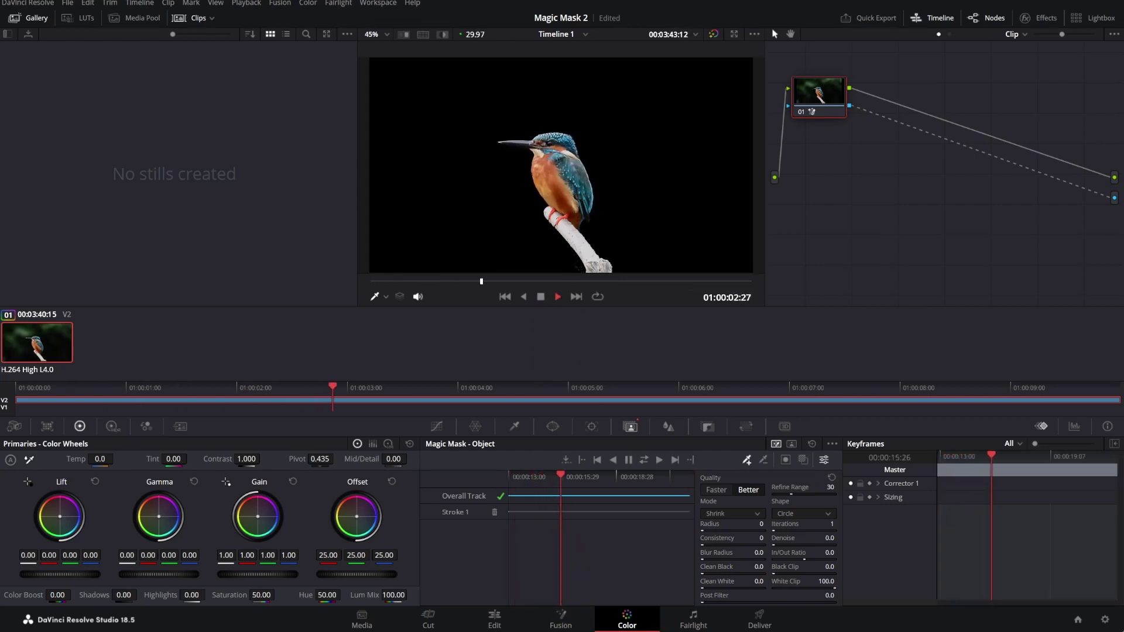
Place the tropical beach clip on Video 1 beneath the masked kingfisher from the timeline start and play the composite
key("shift+4")
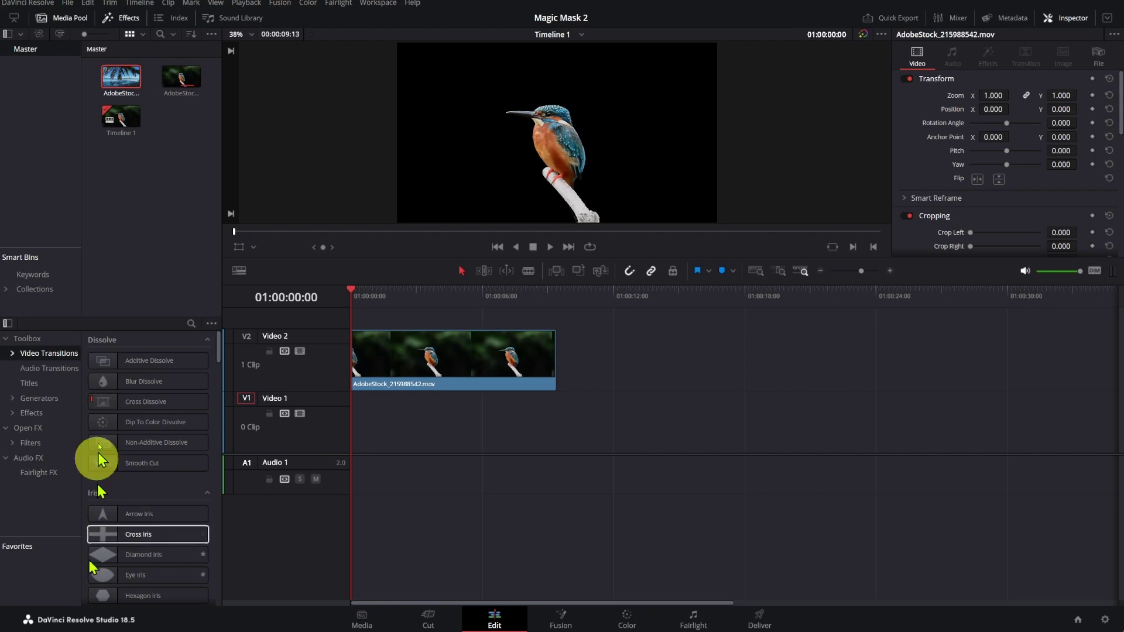
left_click(123, 82)
left_click_drag(124, 85, 460, 424)
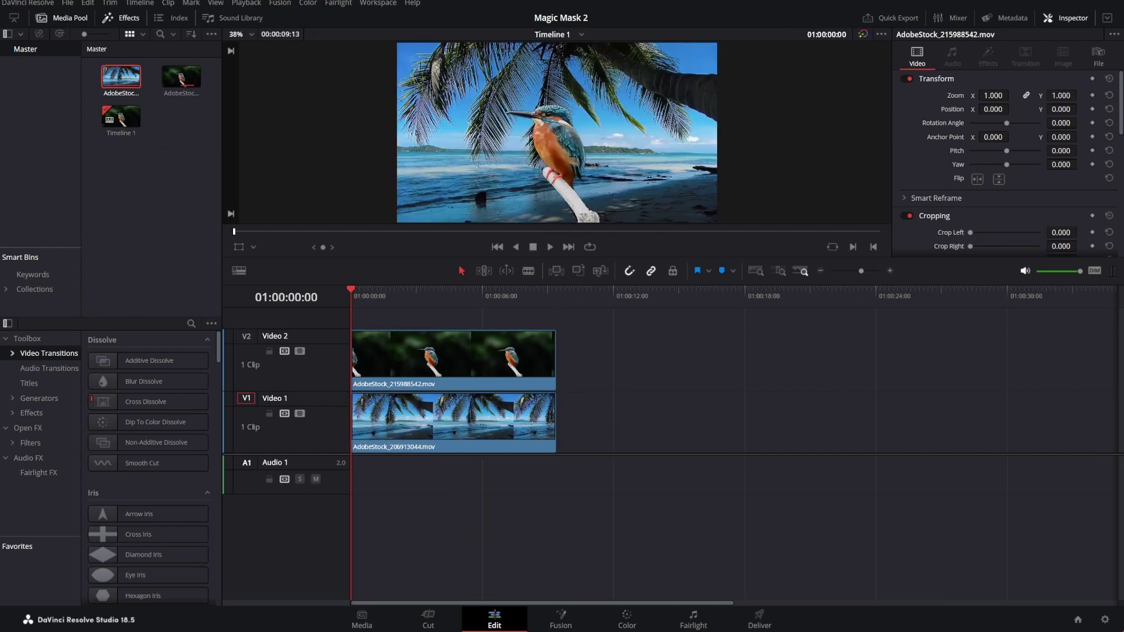
key("space")
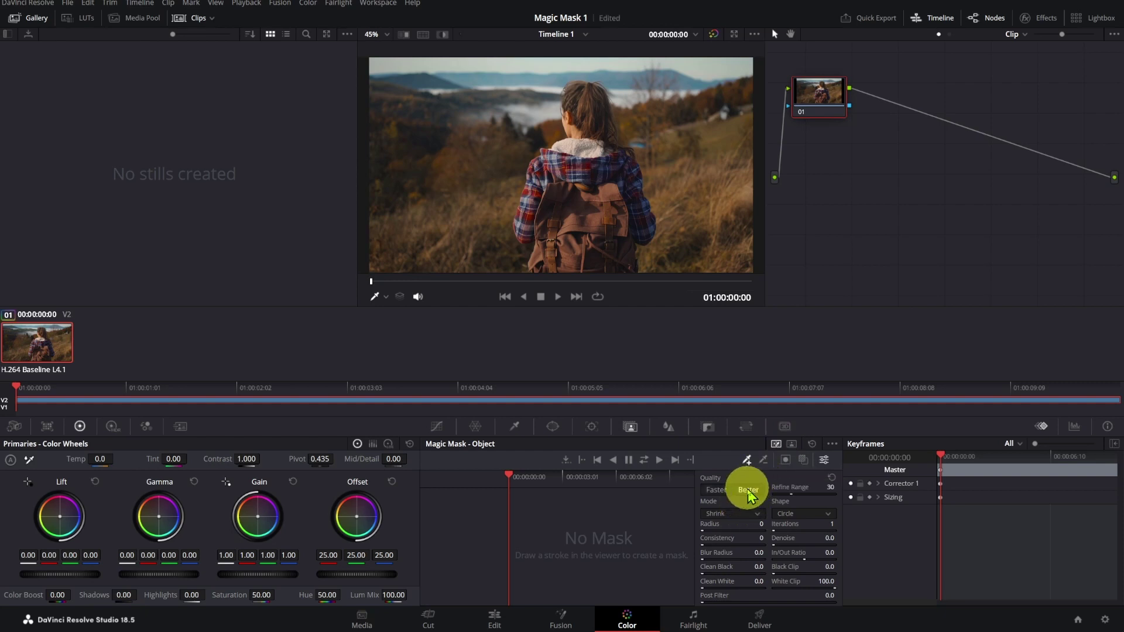
Draw an object Magic Mask stroke over the hiker's hair, jacket and backpack in the Magic Mask 1 project
left_click(747, 461)
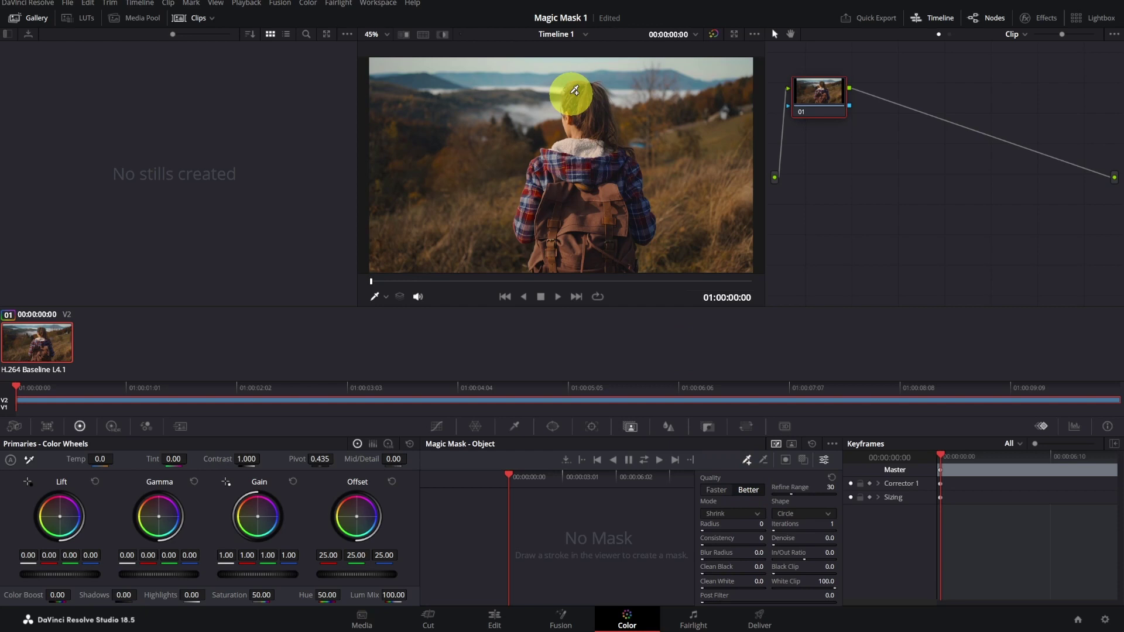
mouse_move(575, 91)
left_mouse_down()
mouse_move(608, 138)
mouse_move(618, 251)
mouse_move(585, 263)
mouse_move(563, 252)
mouse_move(570, 185)
mouse_move(596, 158)
mouse_move(589, 139)
mouse_move(553, 162)
mouse_move(524, 237)
left_mouse_up()
left_click(719, 434)
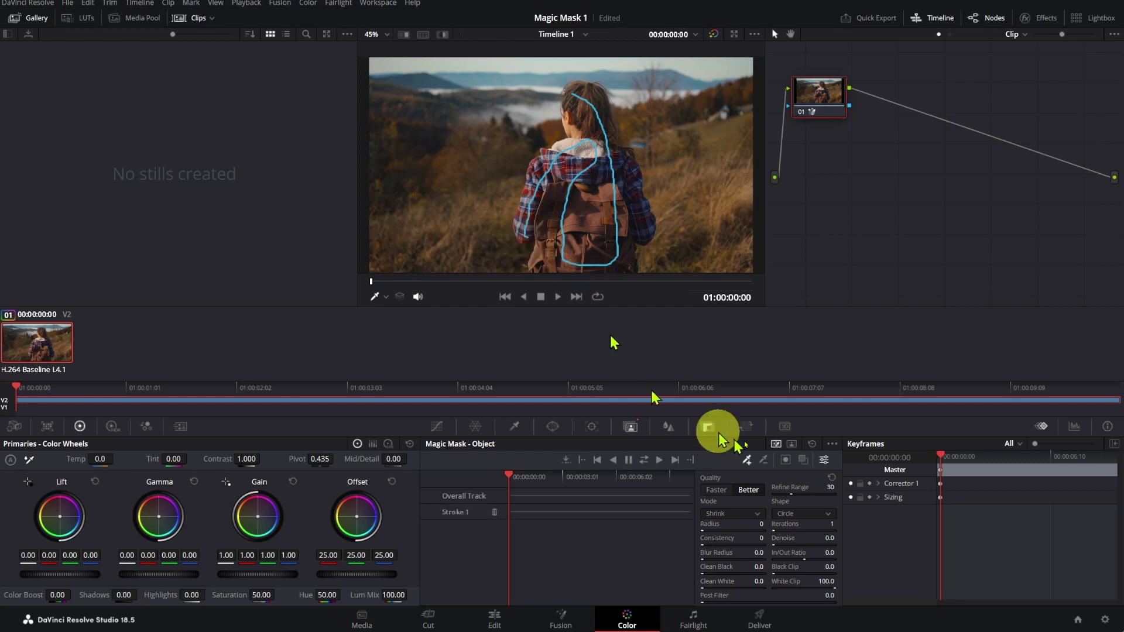
Show the mask overlay on the hiker, track the mask forward to the clip's end, and turn the overlay off
left_click(802, 462)
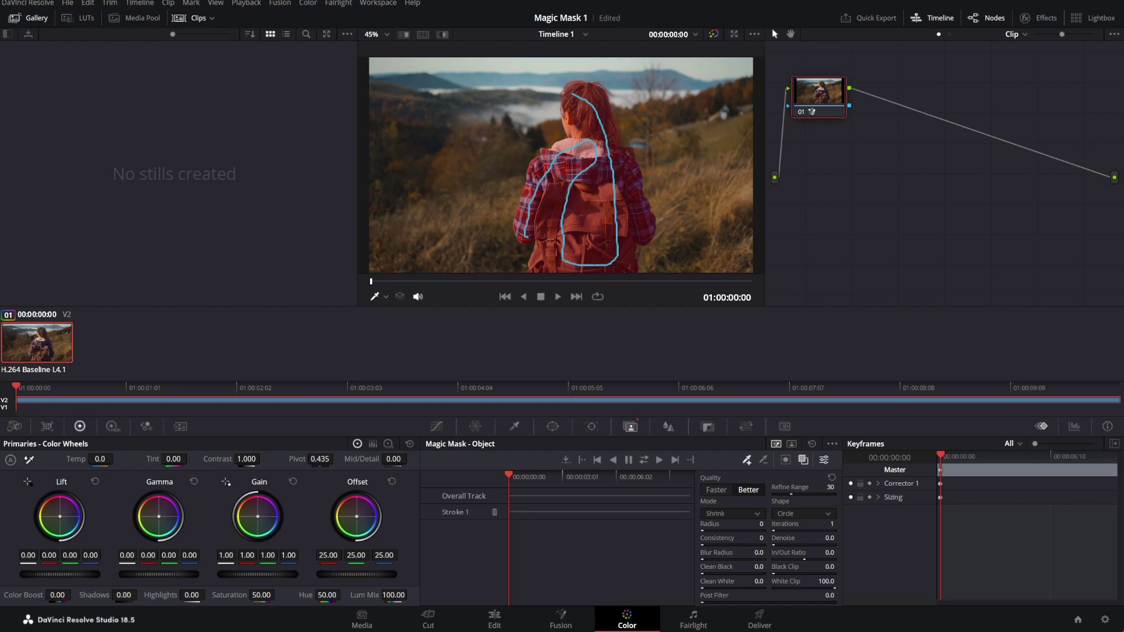
left_click(659, 460)
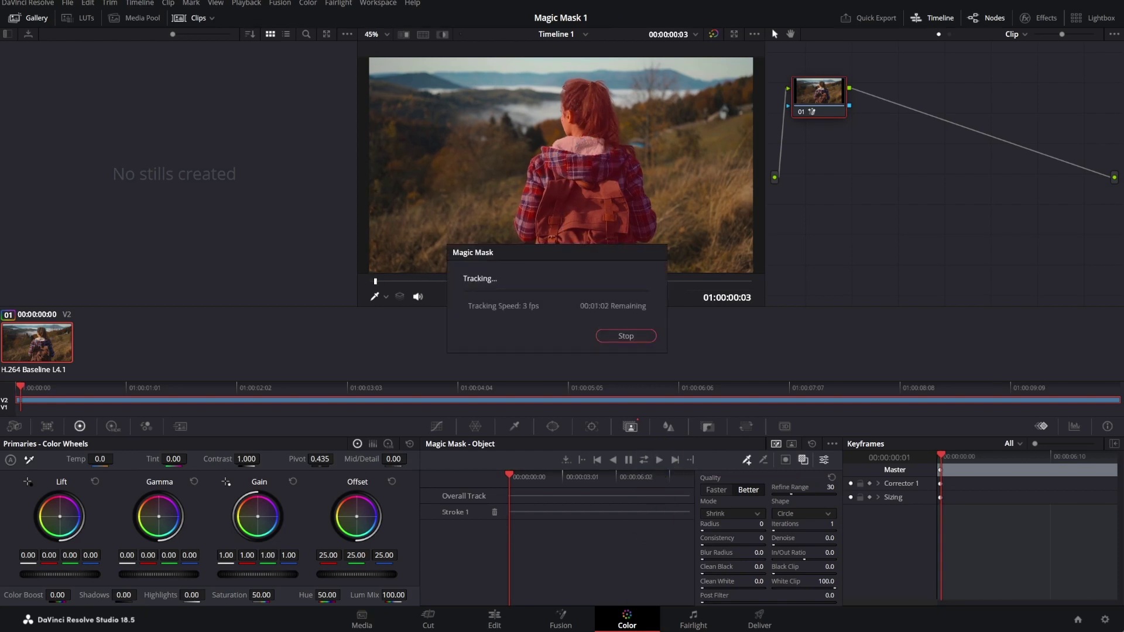
left_click(803, 461)
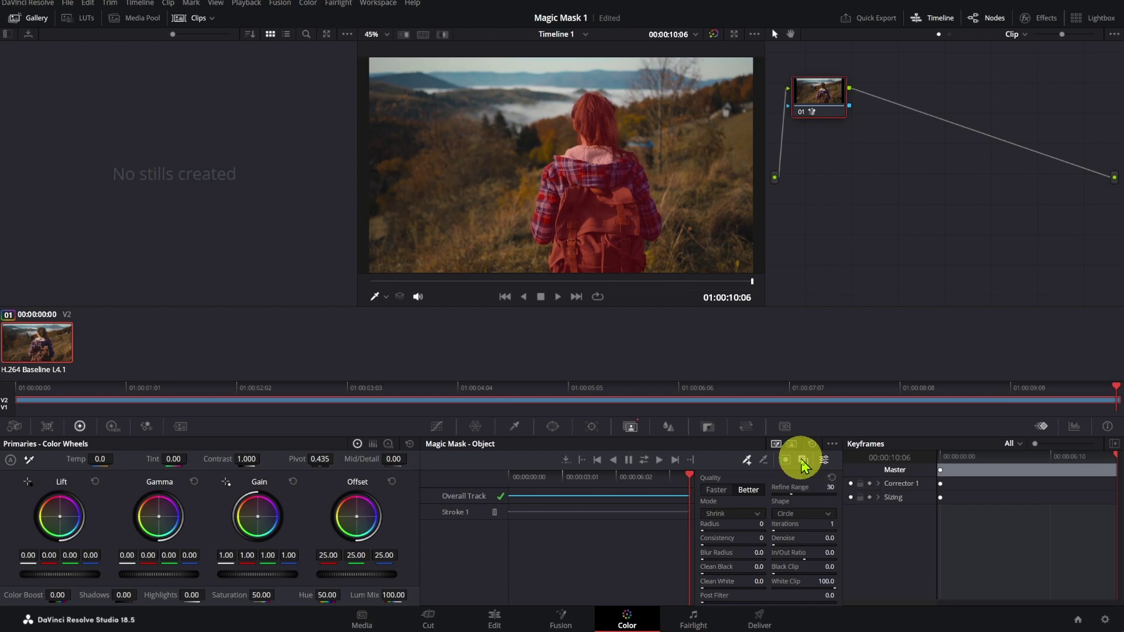
left_click(802, 462)
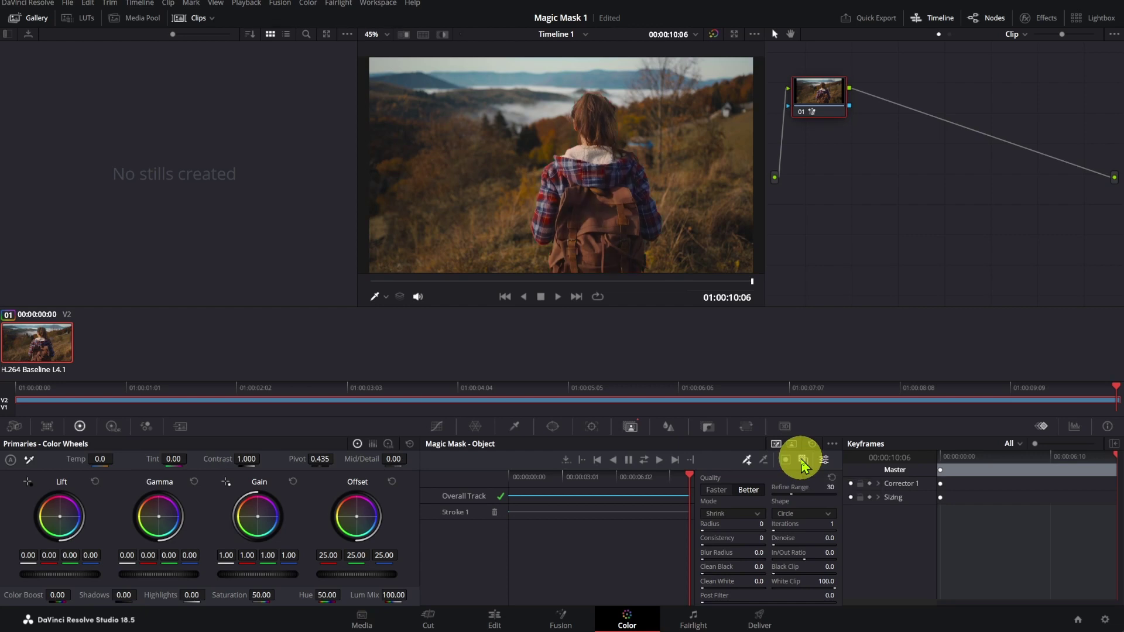
Add an alpha output to the hiker clip's node graph and connect node 01's alpha to it
right_click(858, 176)
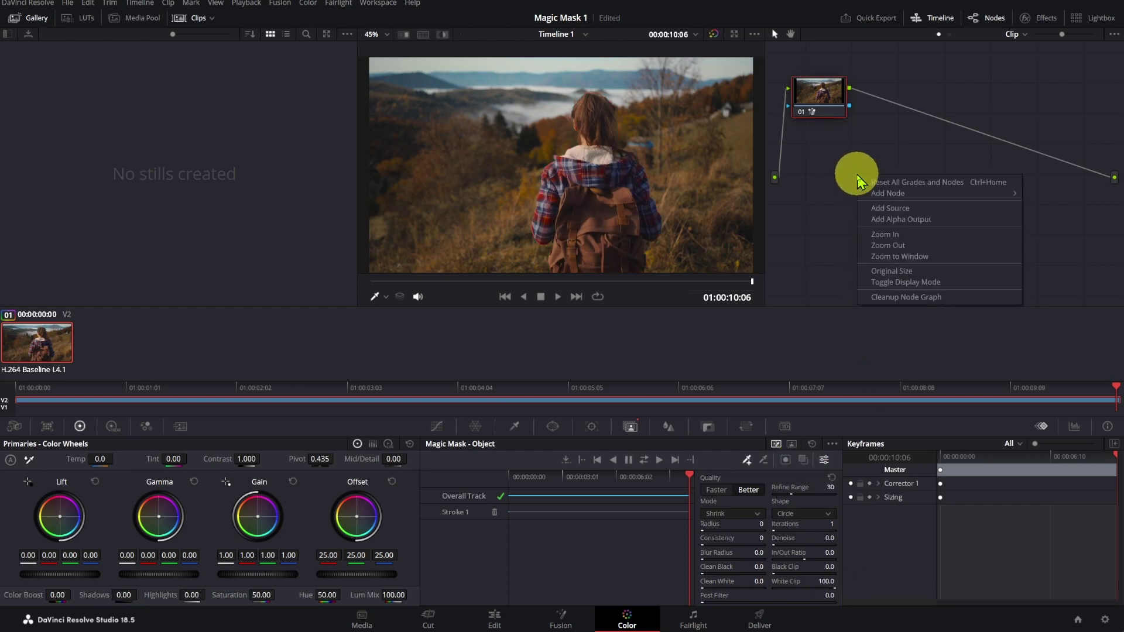
left_click(941, 221)
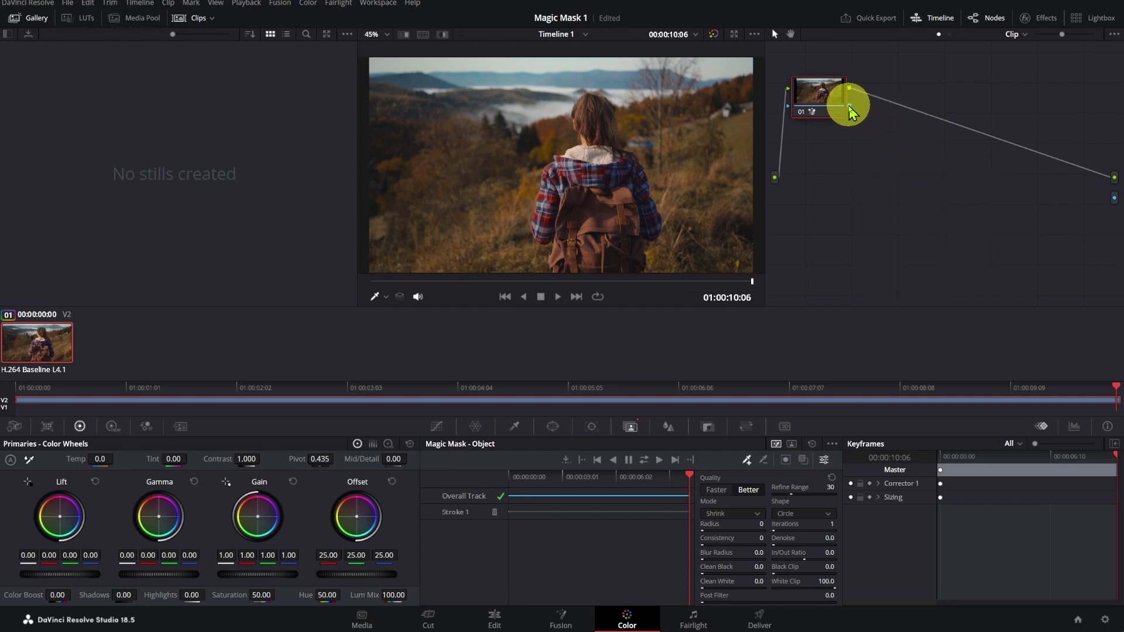
left_click_drag(849, 106, 1114, 198)
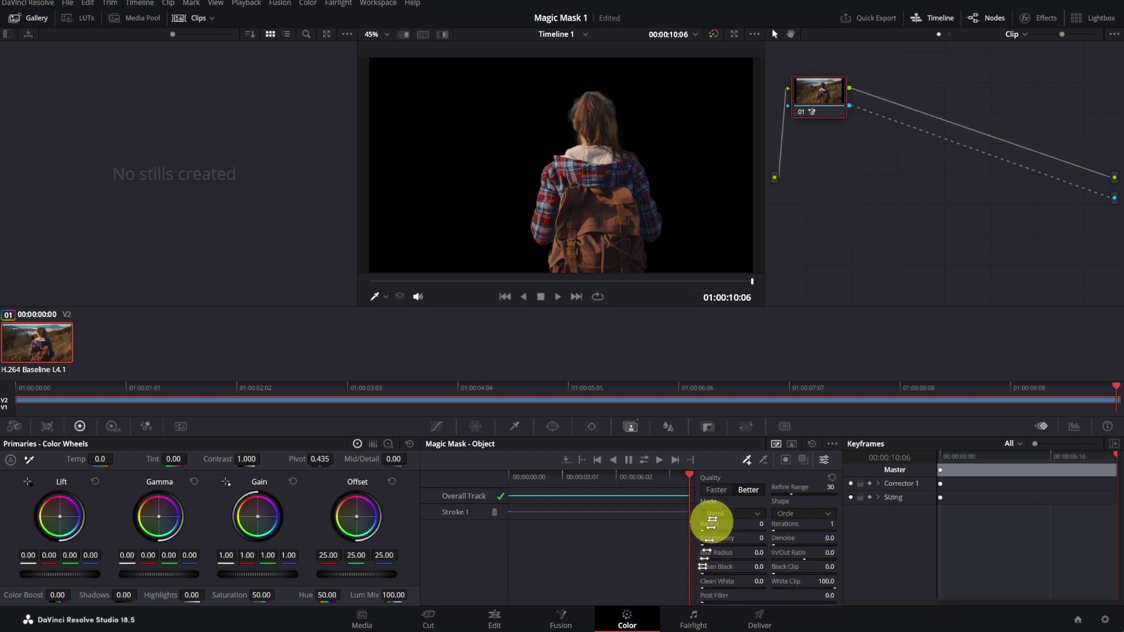
Place the green forest clip AdobeStock_448038013.mov on Video 1 beneath the masked hiker, starting at 01:00:00:00
left_click(494, 619)
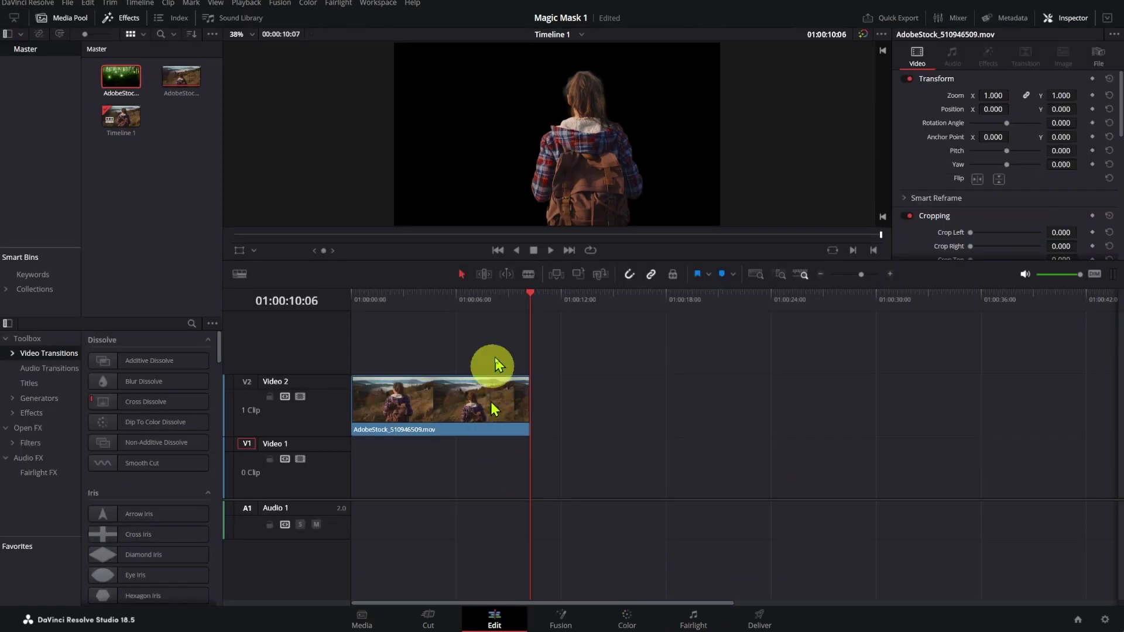
left_click_drag(531, 298, 334, 293)
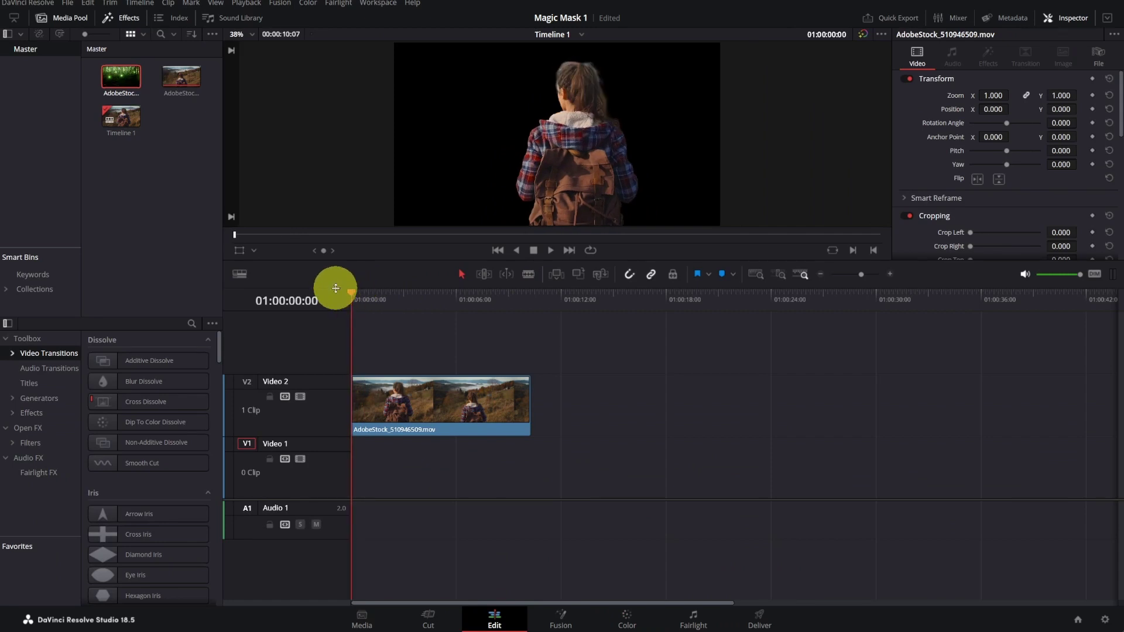
double_click(121, 81)
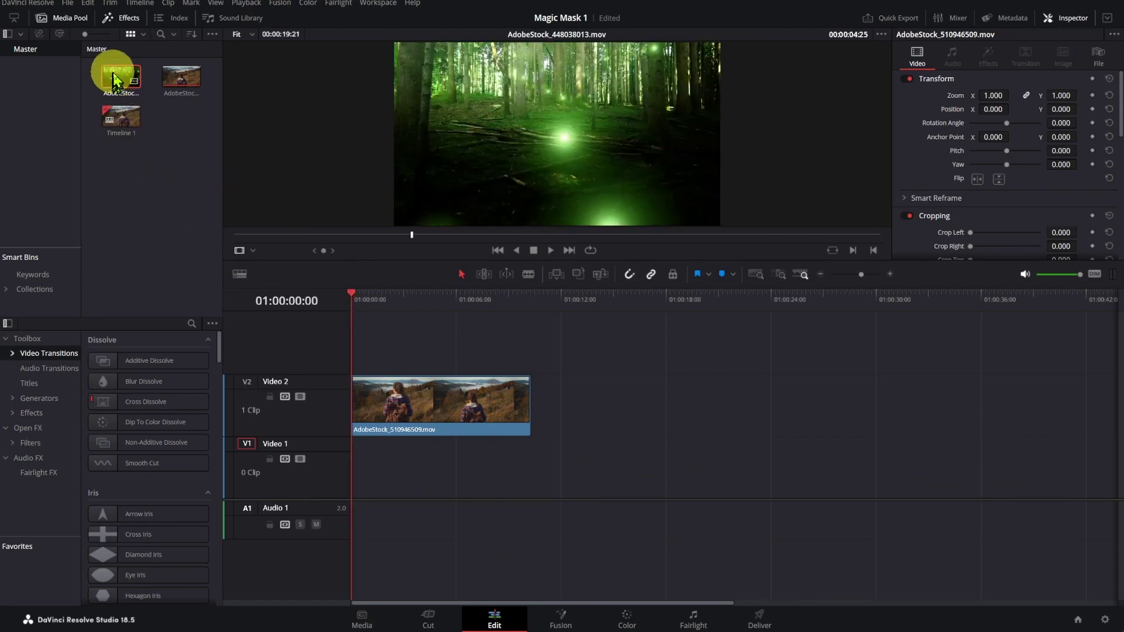
left_click_drag(123, 82, 401, 465)
left_click_drag(501, 468, 467, 471)
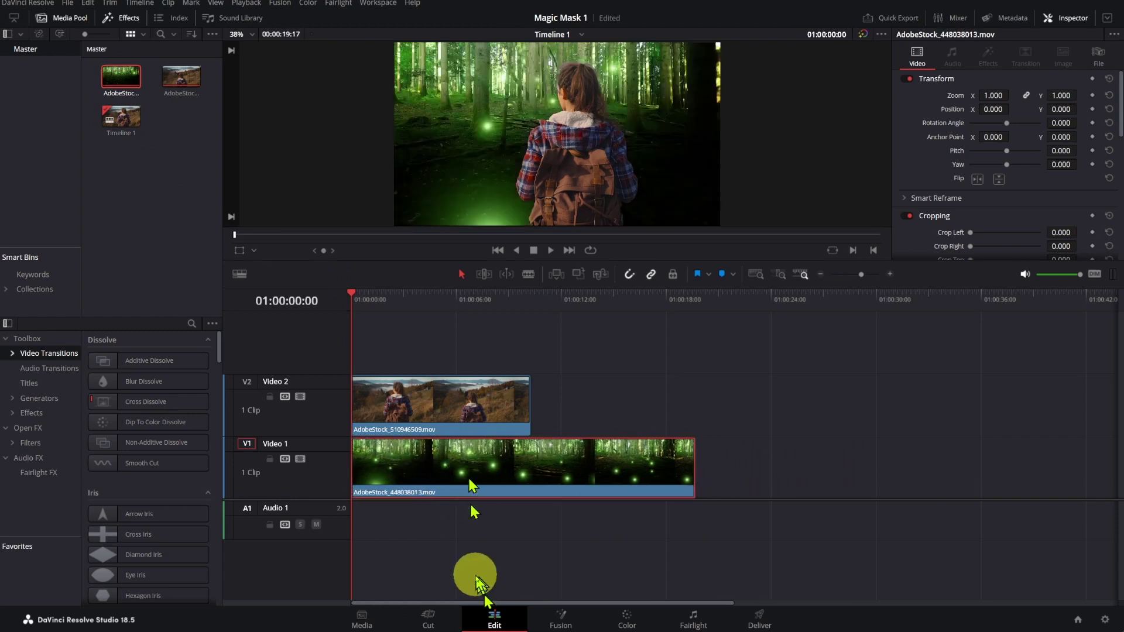
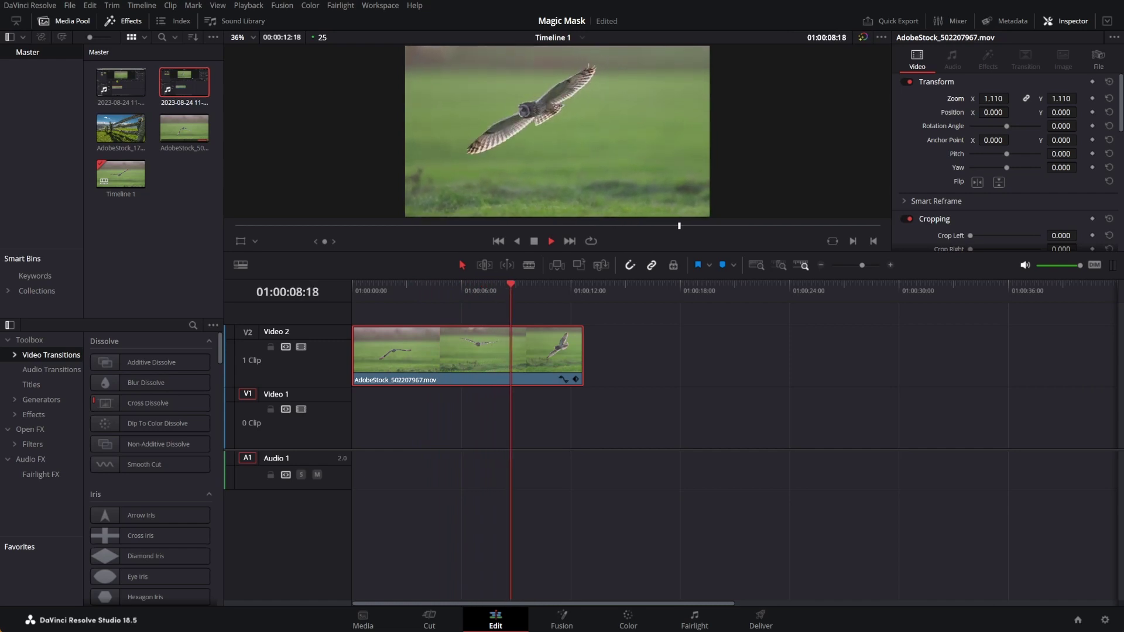
Stop playback of the flying owl clip, return to its first frame and open it for color grading
key("space")
key("Home")
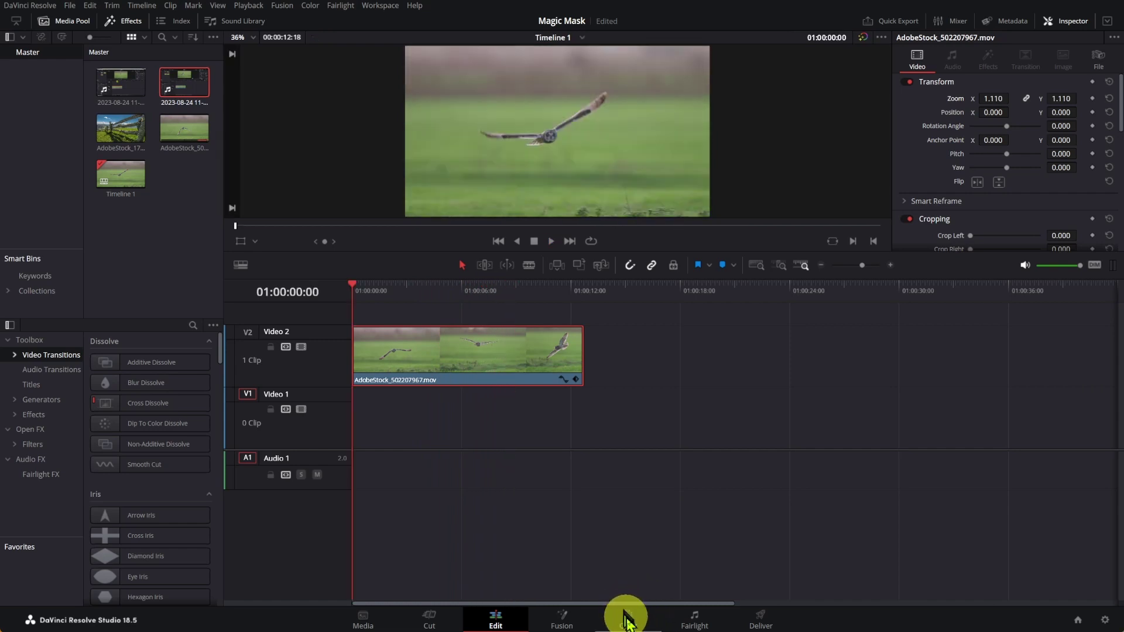
left_click(627, 619)
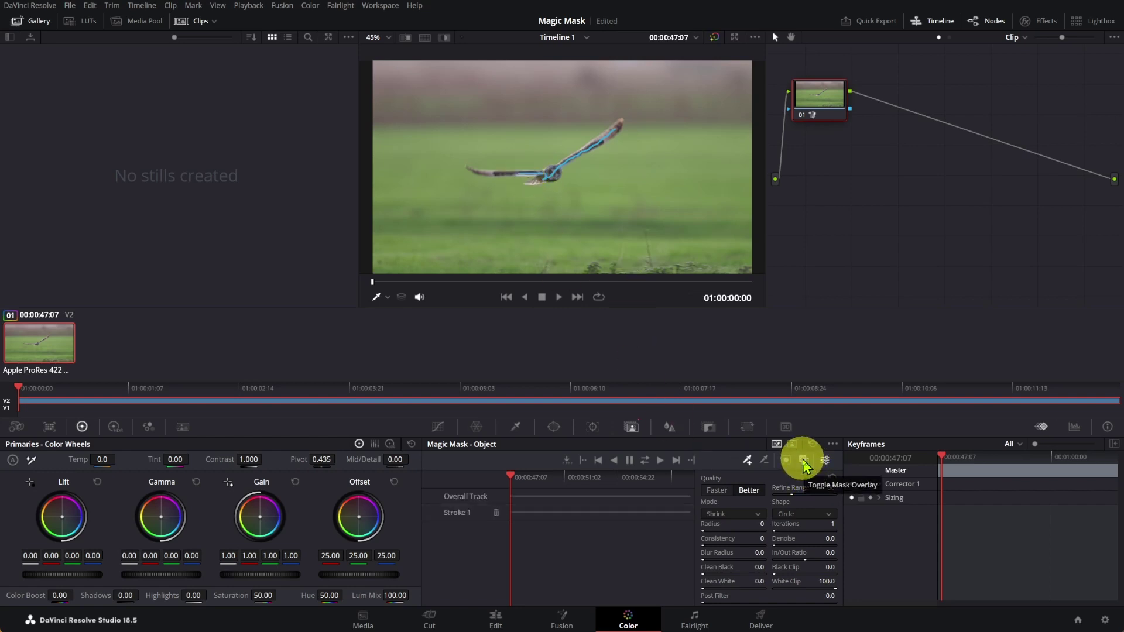
Show the mask overlay on the flying owl and track its object mask forward through the whole clip
left_click(804, 461)
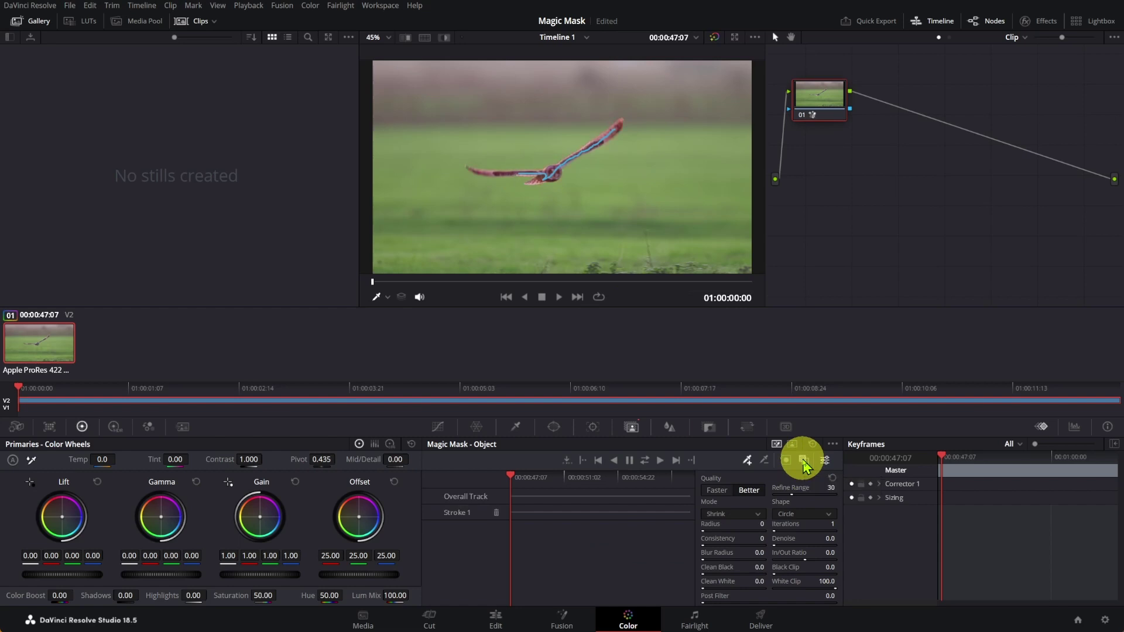
left_click(660, 460)
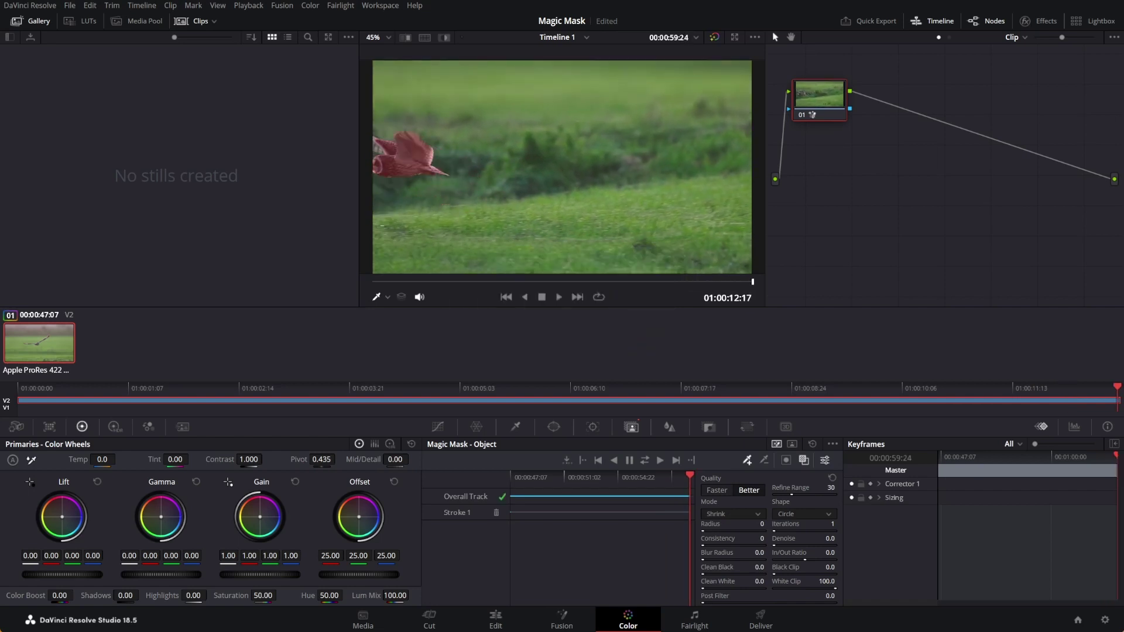
Hide the mask overlay, add an alpha output to the owl clip's node graph and connect node 01's alpha to it
left_click(803, 462)
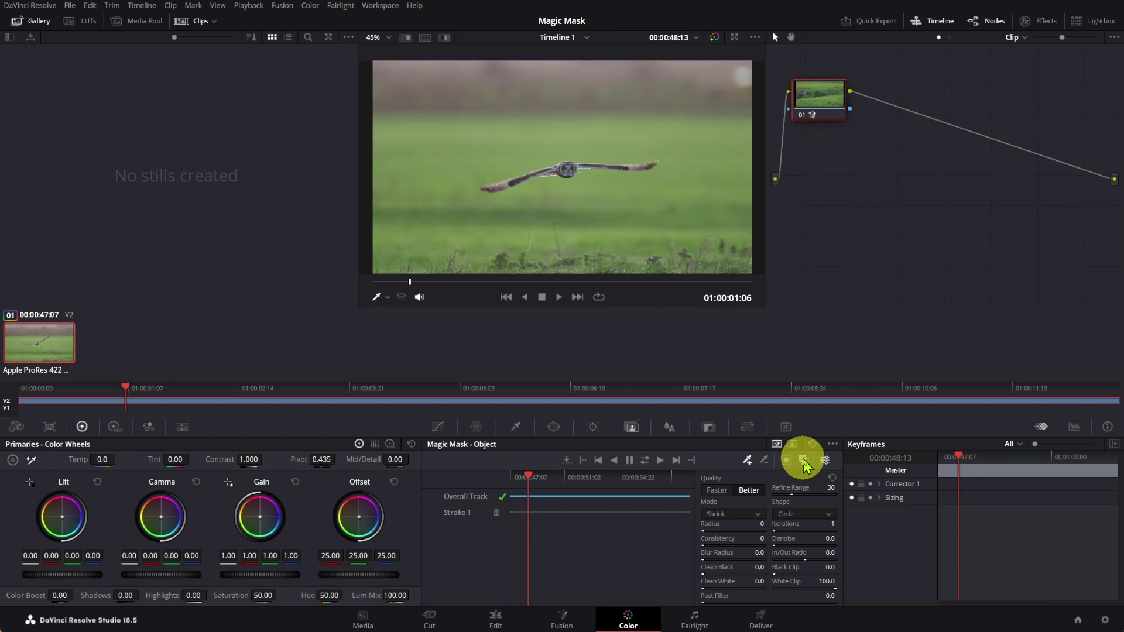
right_click(890, 203)
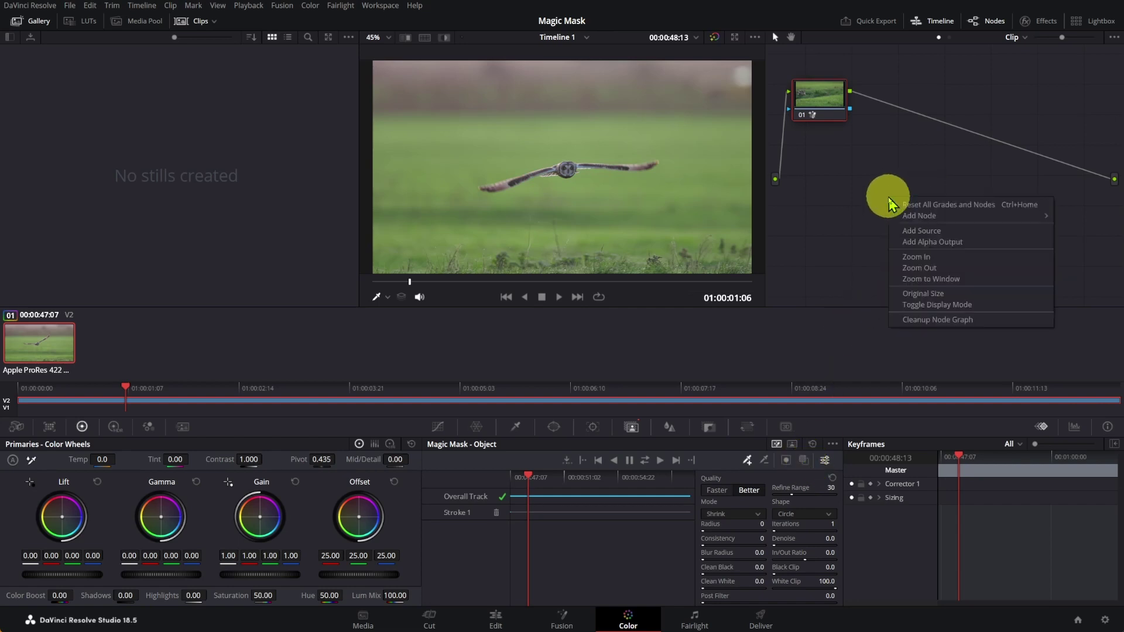
left_click(940, 246)
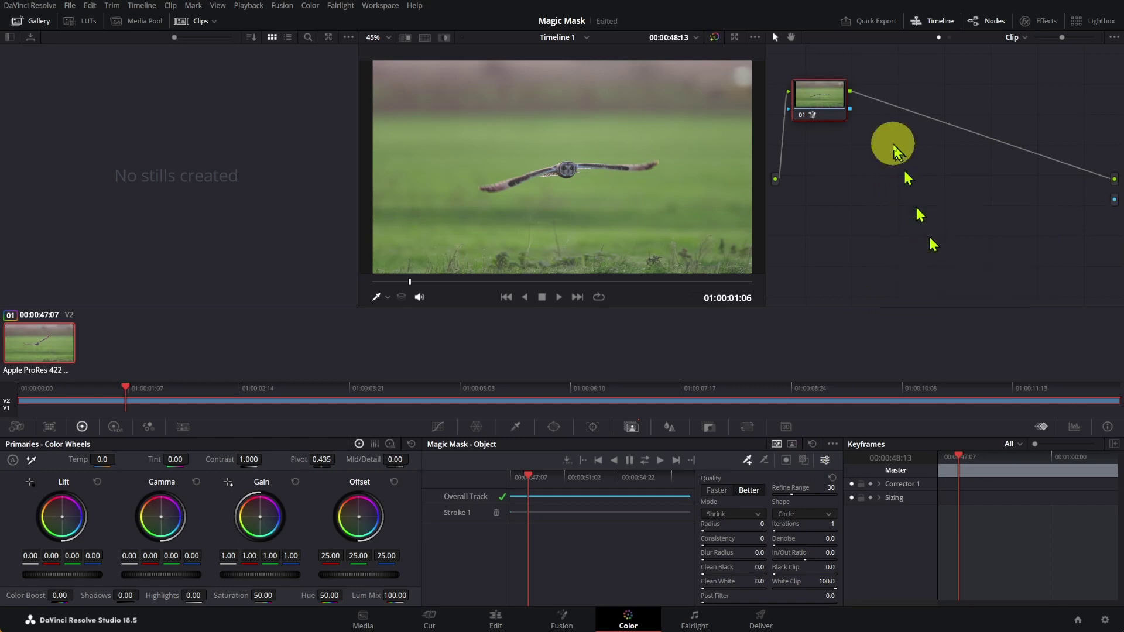
left_click_drag(849, 109, 1116, 206)
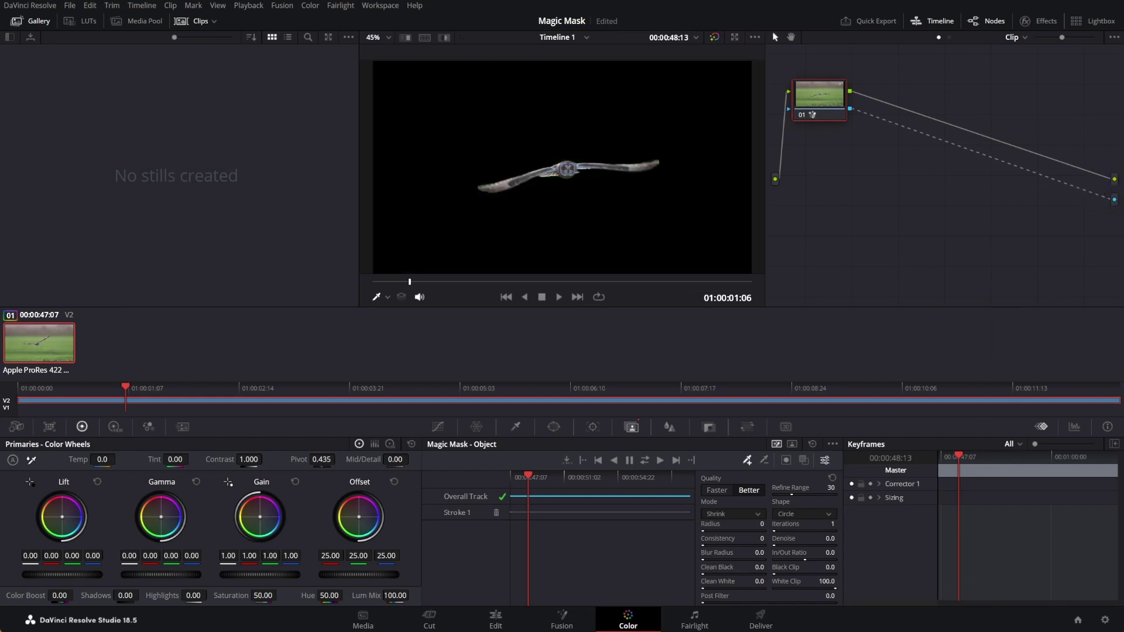
Place the mountain and fence clip AdobeStock_178508894.mov on Video 1 beneath the masked owl, starting at 01:00:00:00
left_click(495, 619)
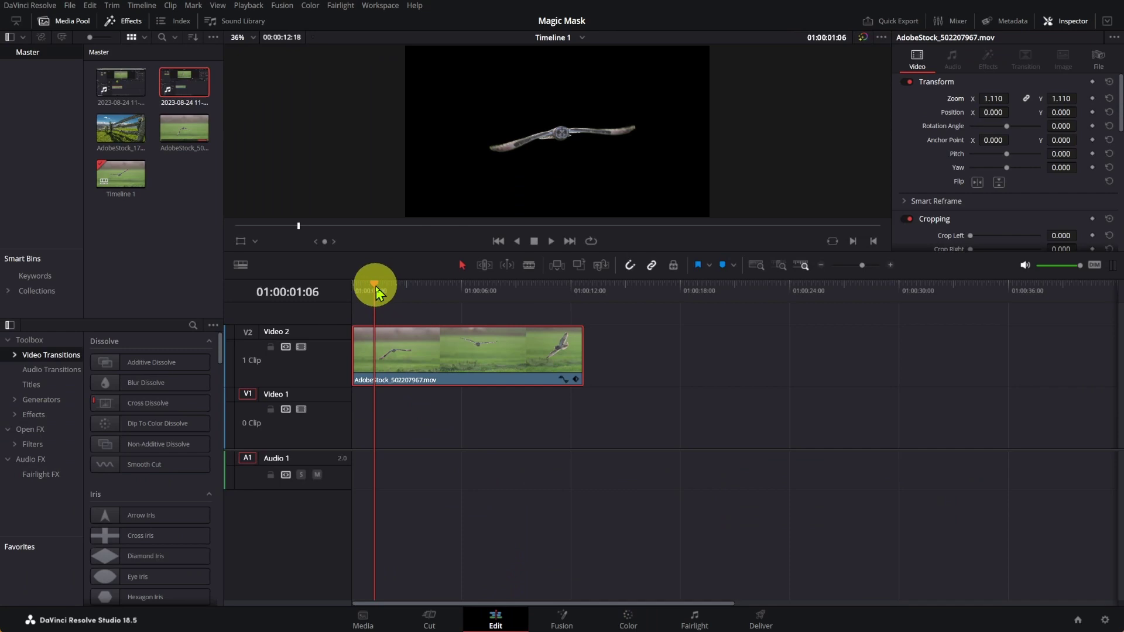
left_click_drag(378, 293, 352, 289)
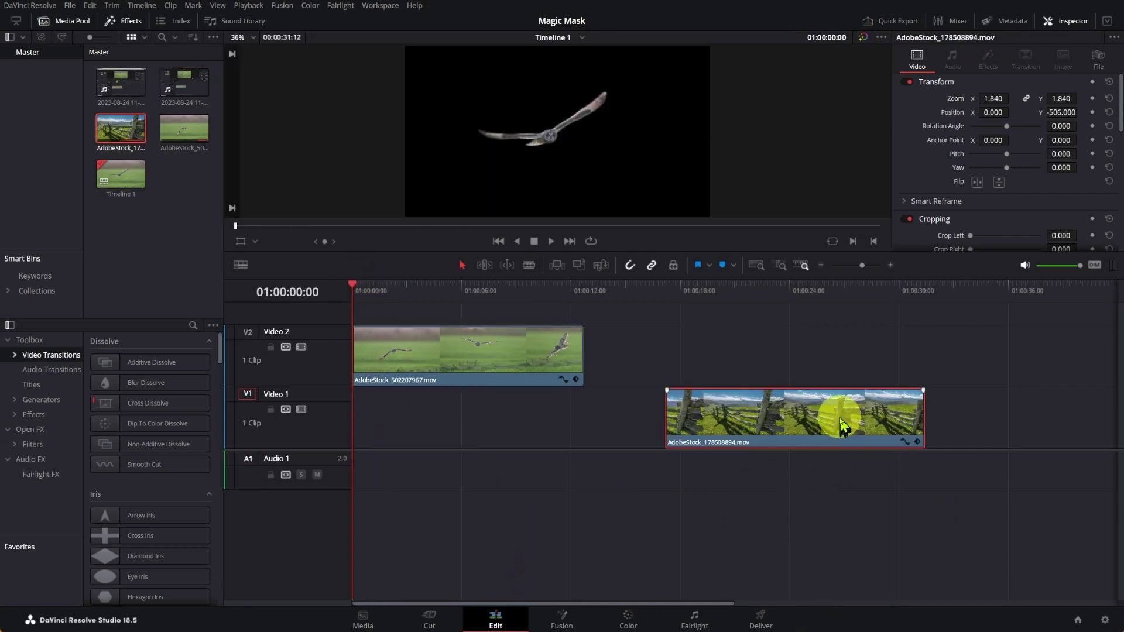
left_click_drag(841, 424, 505, 407)
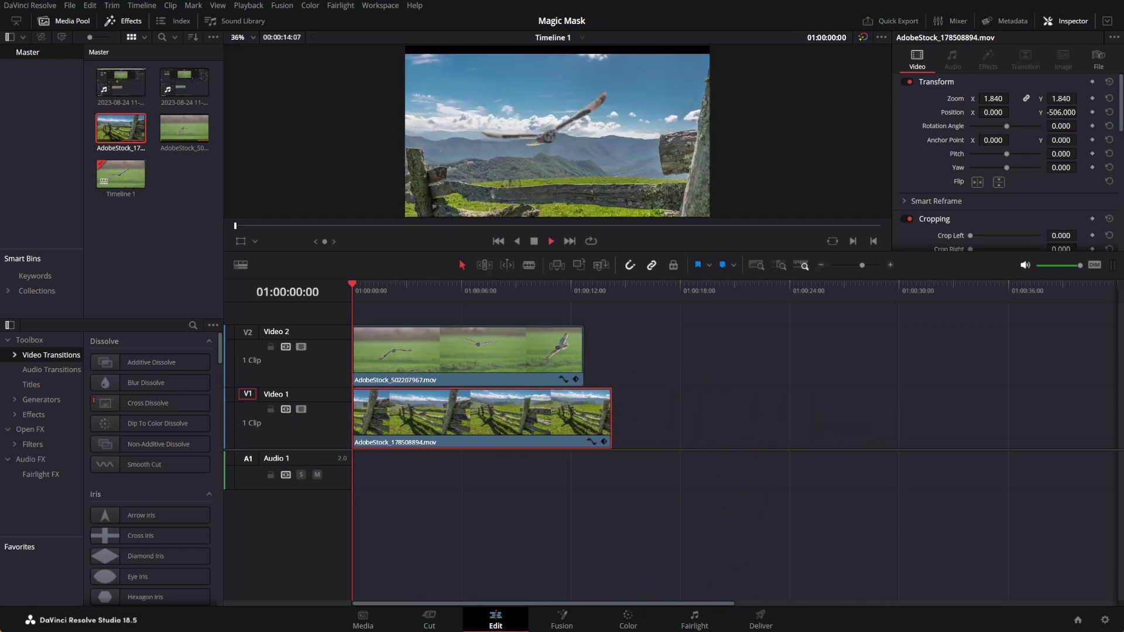
Play the owl composite over the mountain background, return the playhead to 01:00:00:00 and play it again
key("space")
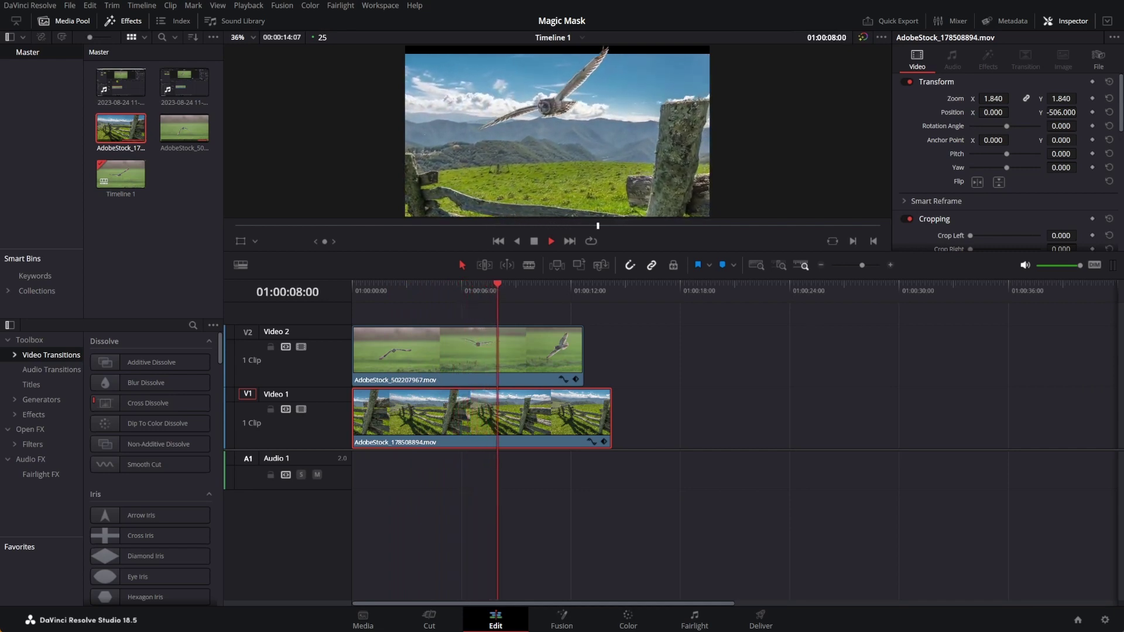
left_click(598, 544)
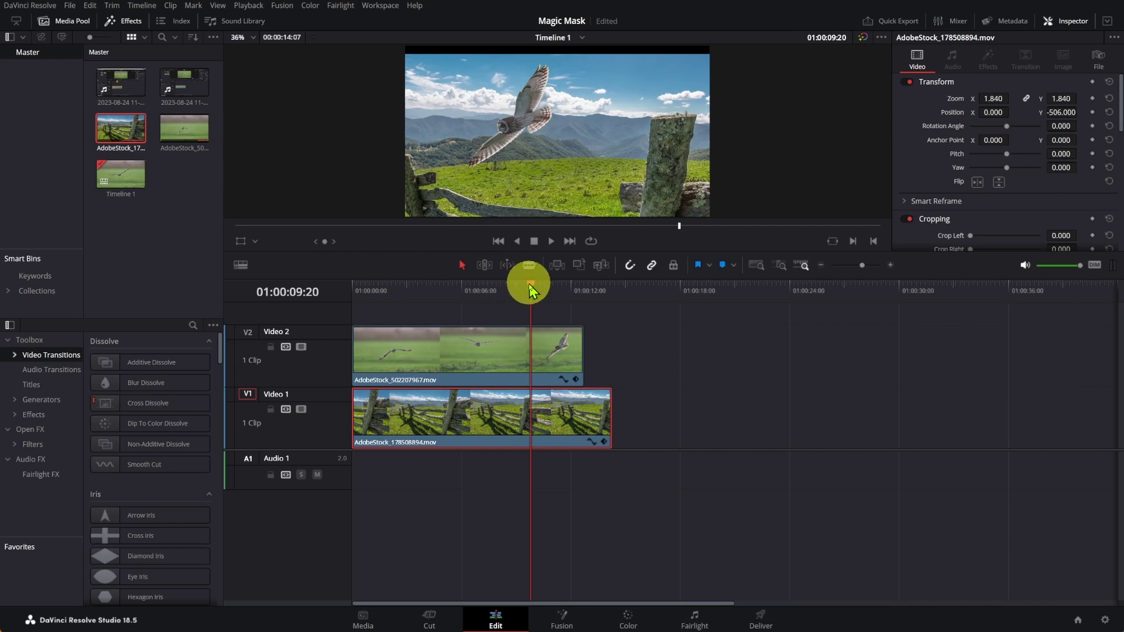
left_click_drag(530, 288, 339, 281)
left_click(551, 241)
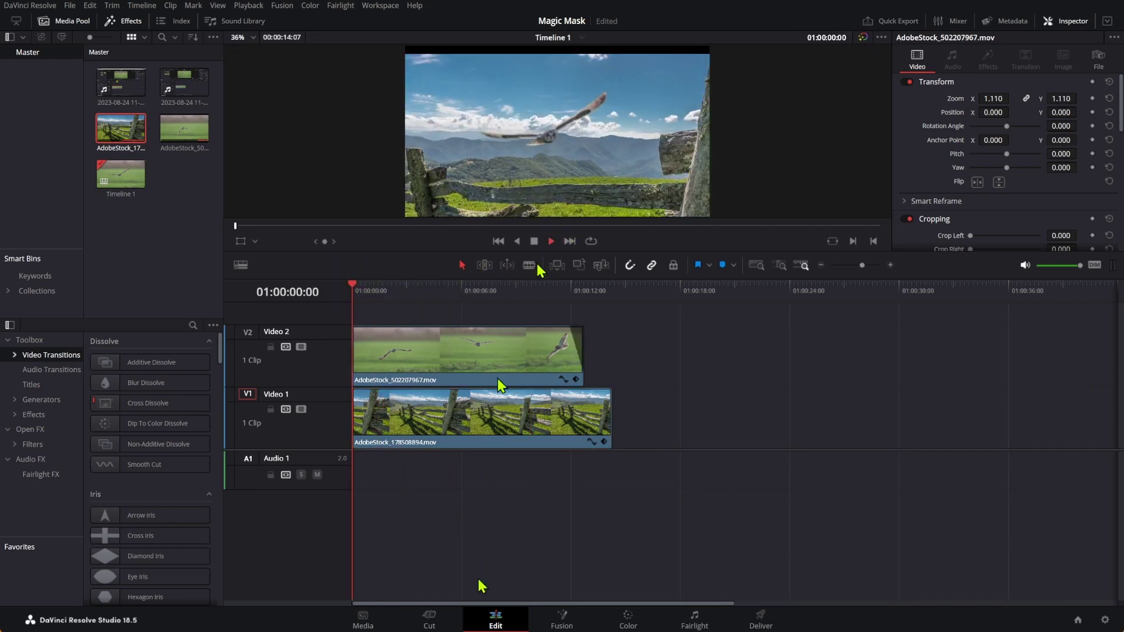